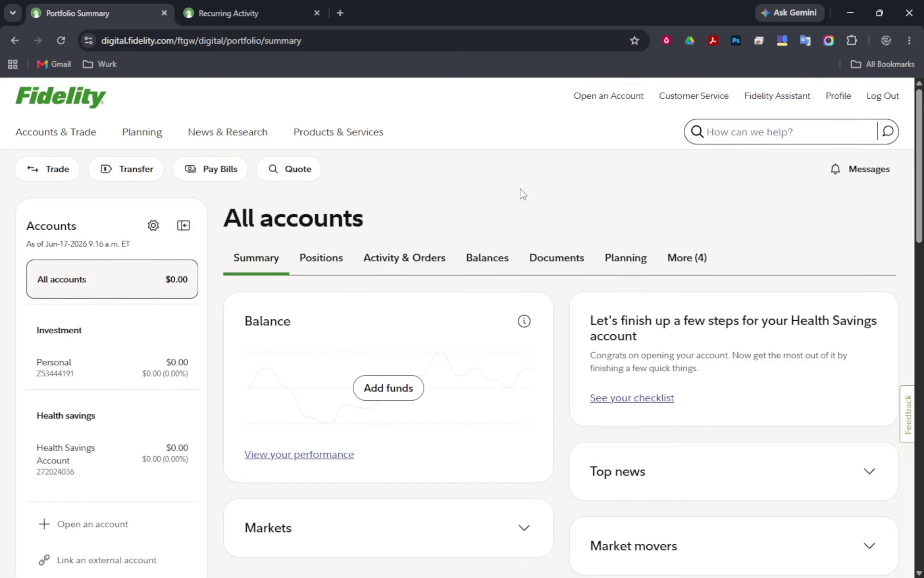
- Go to the account features, open the management page for recurring transfers, and start a new recurring investment activity
{"action": "left_click", "coordinate": [71, 131]}
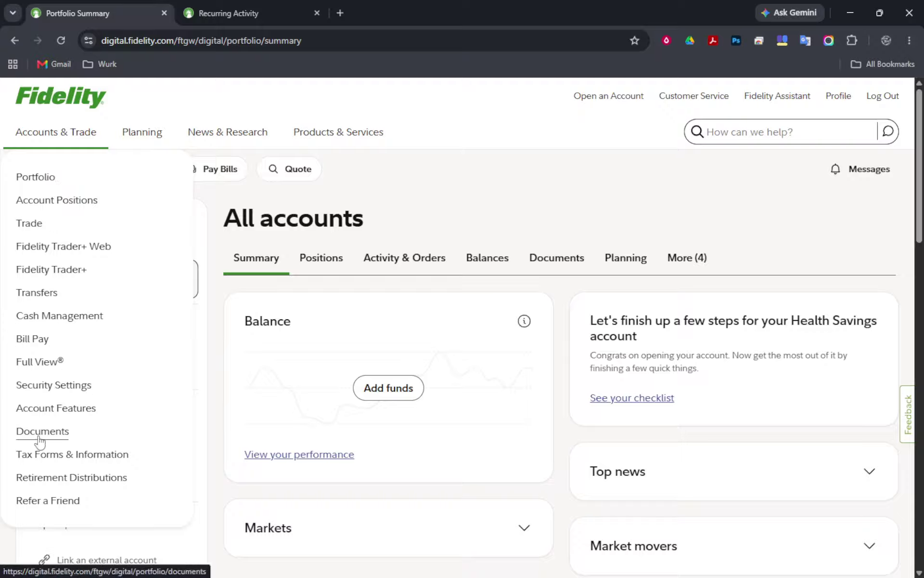
{"action": "left_click", "coordinate": [48, 409]}
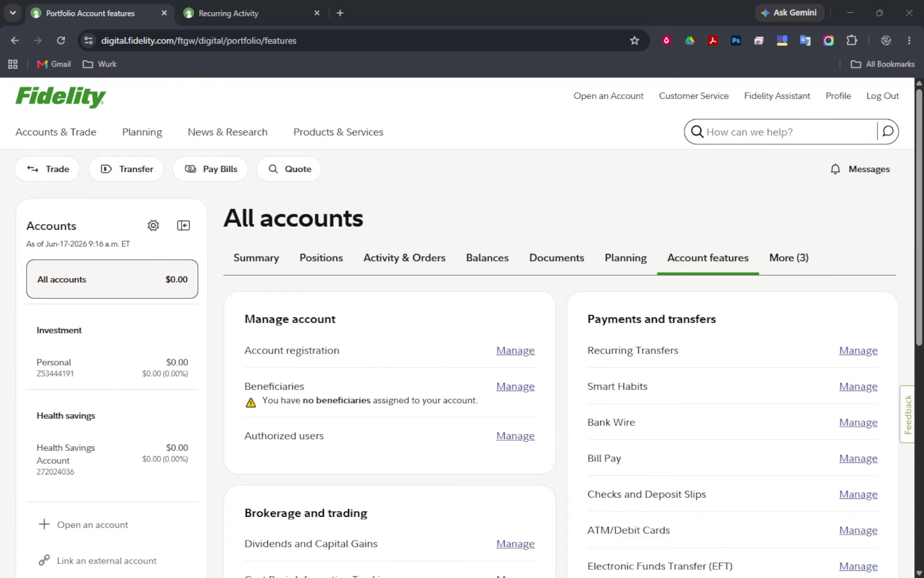
{"action": "left_click", "coordinate": [855, 354]}
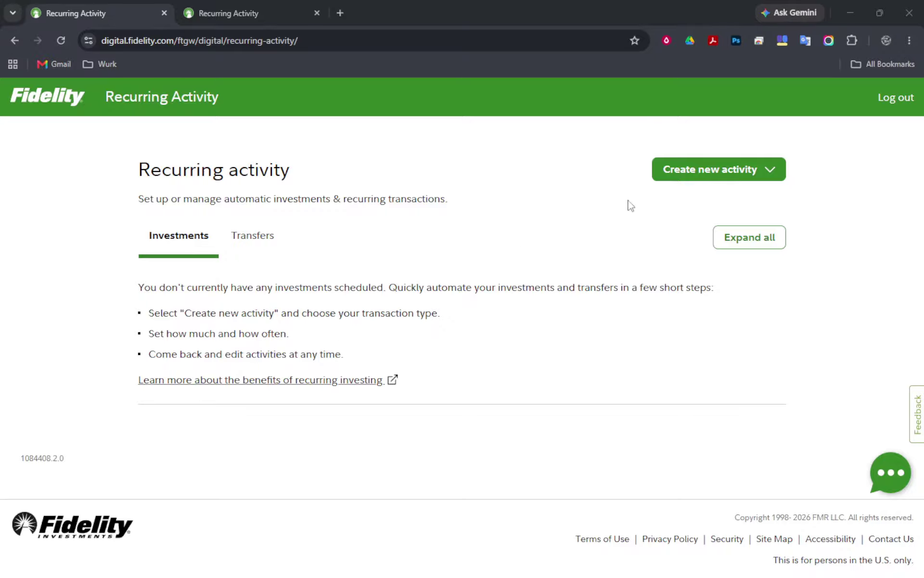
{"action": "left_click", "coordinate": [701, 176]}
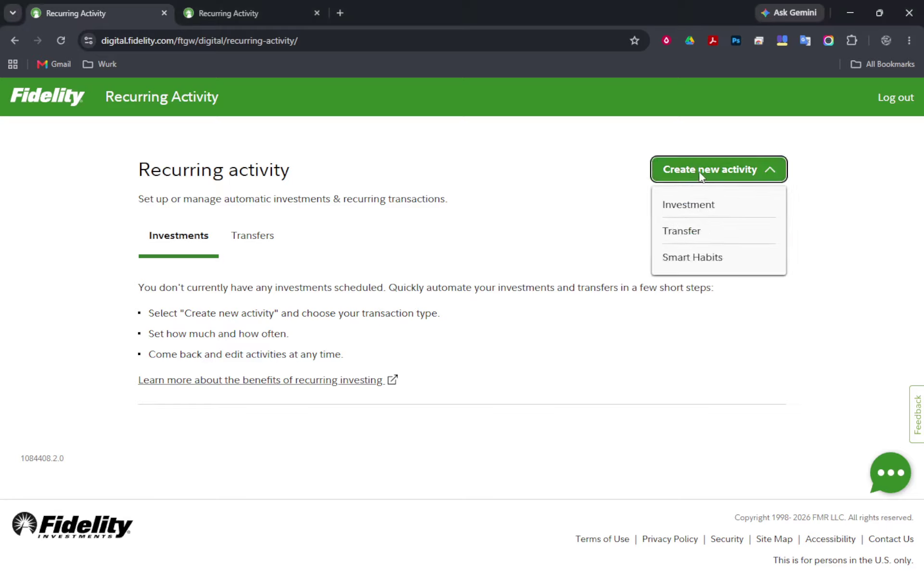
{"action": "left_click", "coordinate": [686, 212]}
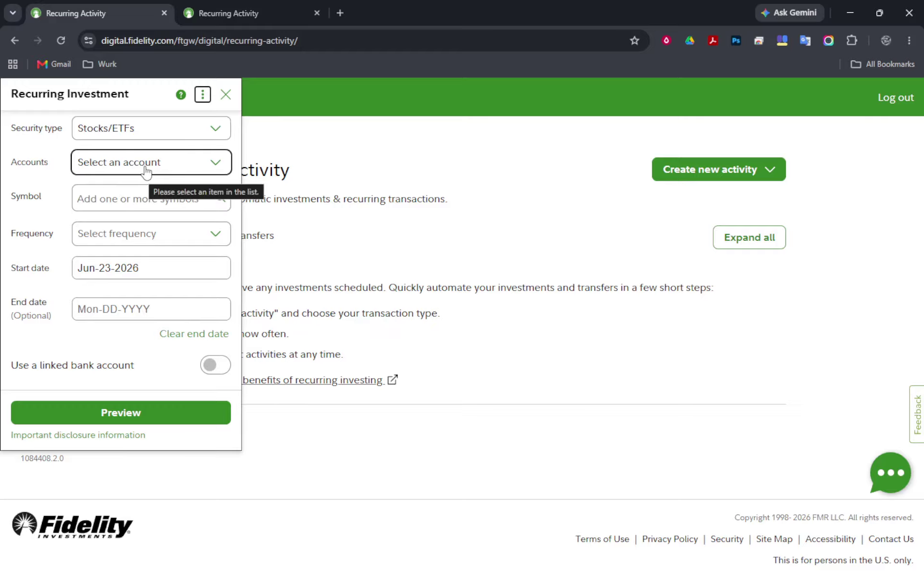
- Set the recurring investment's security type to Stocks/ETFs and choose the Personal account
{"action": "left_click", "coordinate": [204, 138]}
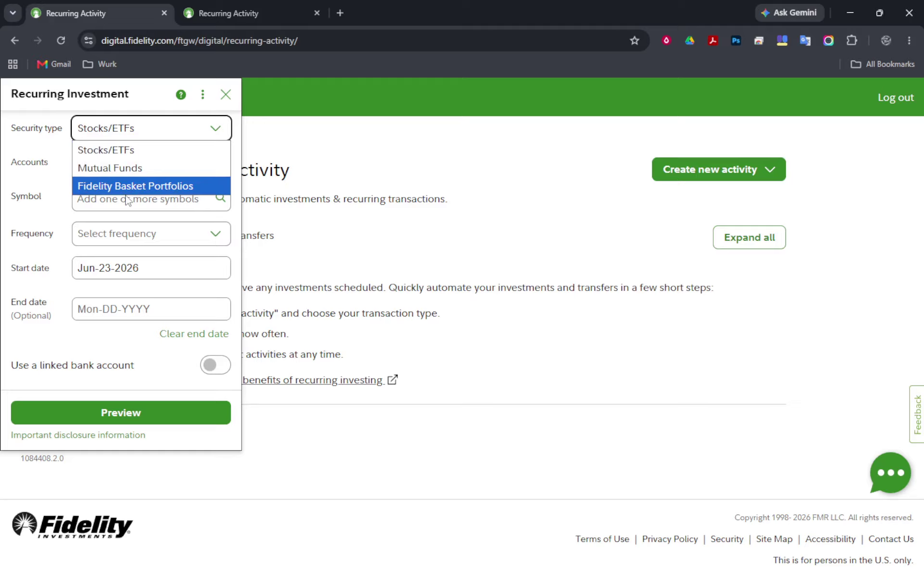
{"action": "left_click", "coordinate": [124, 152]}
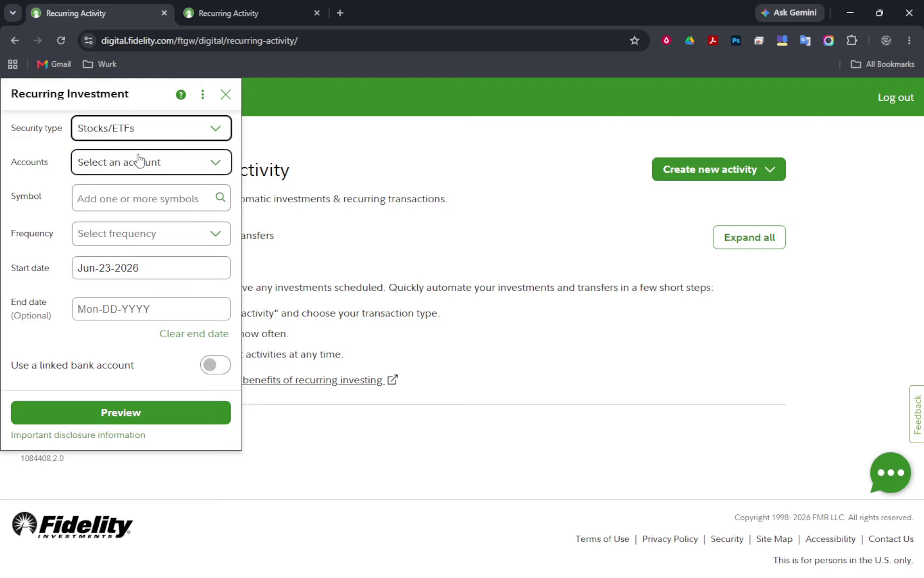
{"action": "left_click", "coordinate": [126, 169]}
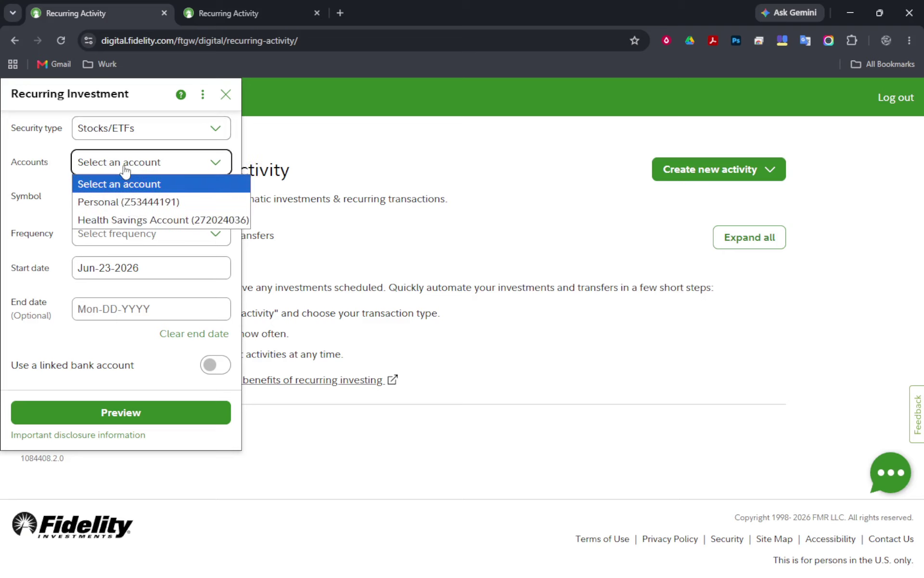
{"action": "left_click", "coordinate": [126, 168]}
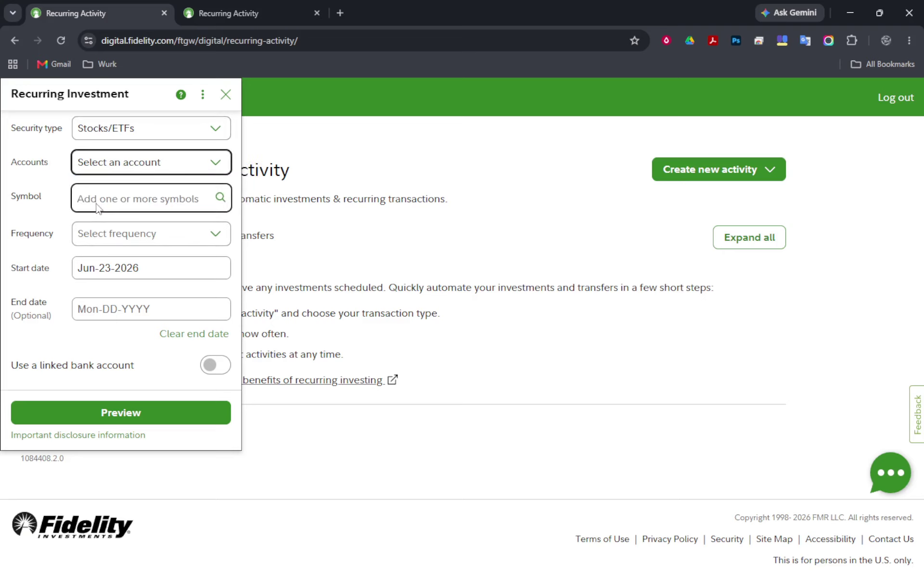
{"action": "left_click", "coordinate": [117, 165]}
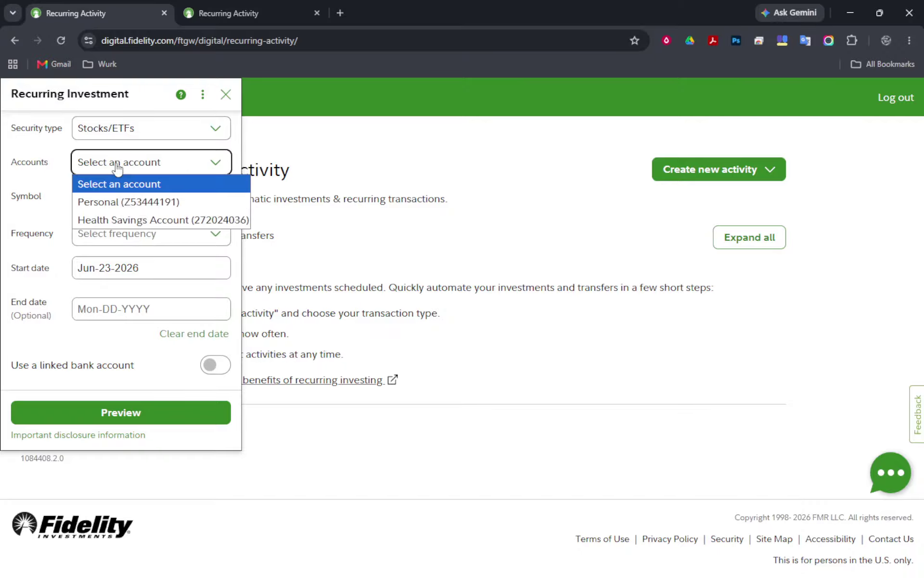
{"action": "left_click", "coordinate": [110, 204]}
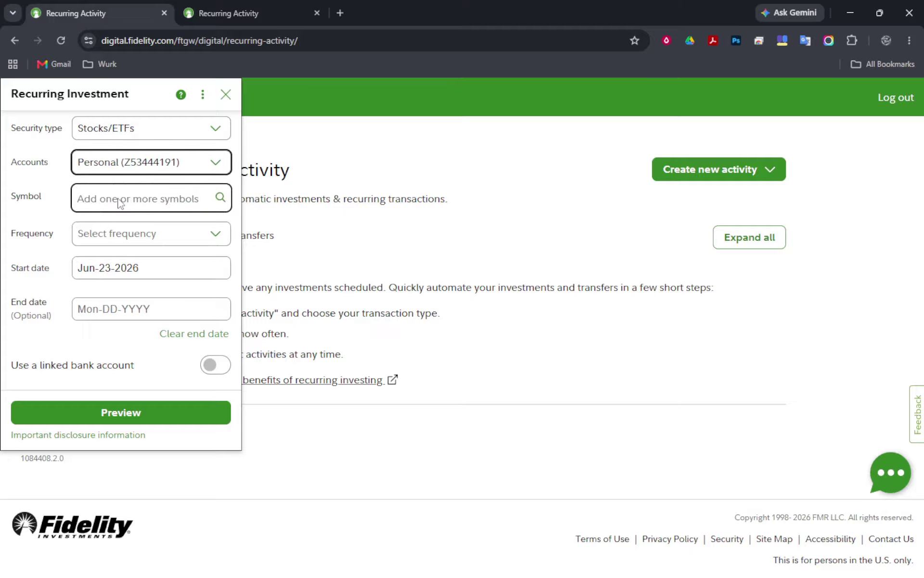
- Search for MICRO, add Microsoft (MSFT) to the recurring investment, and set its amount to $150
{"action": "left_click", "coordinate": [120, 199]}
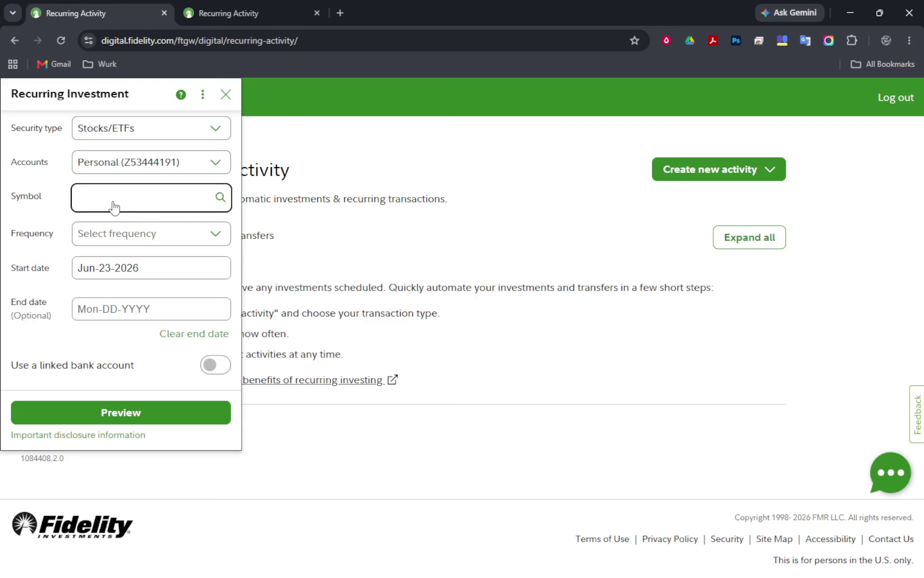
{"action": "type", "text": "O"}
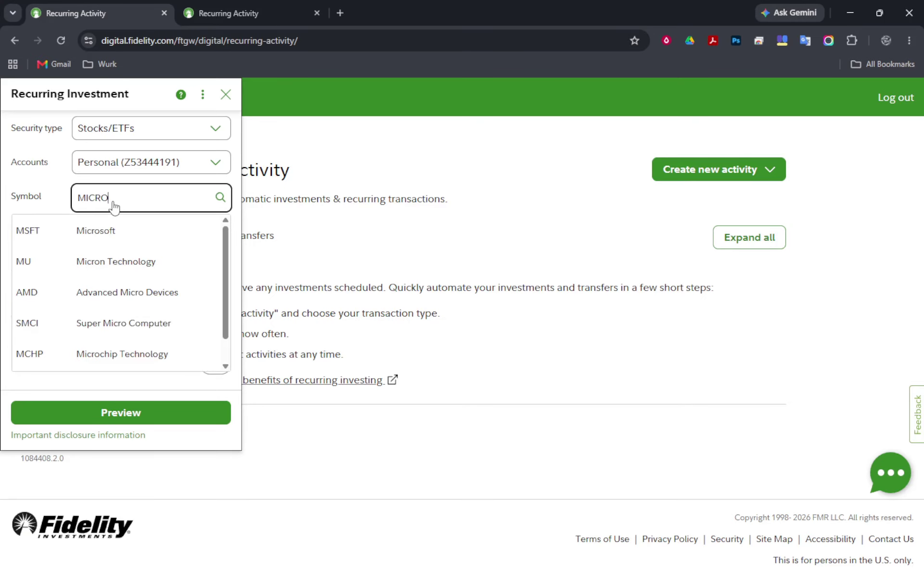
{"action": "left_click", "coordinate": [100, 231]}
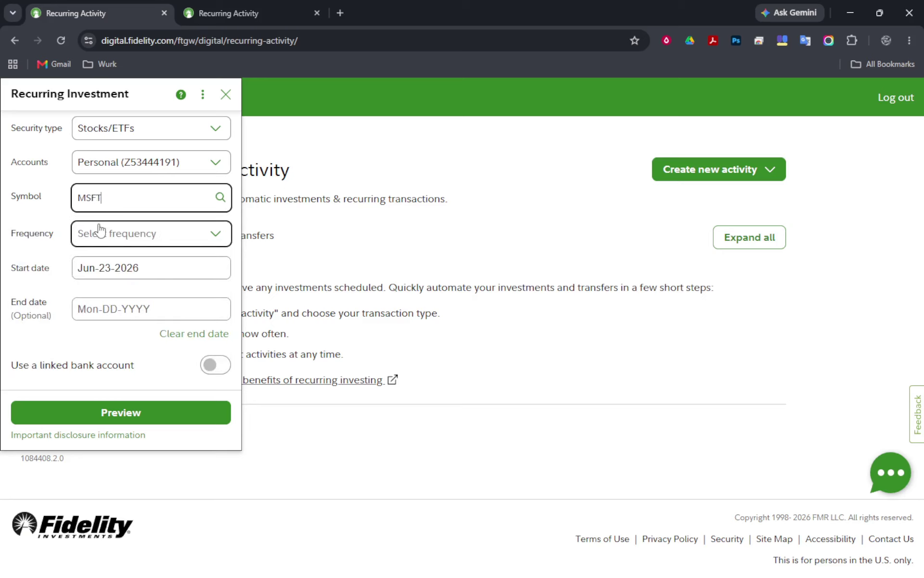
{"action": "left_click", "coordinate": [99, 206]}
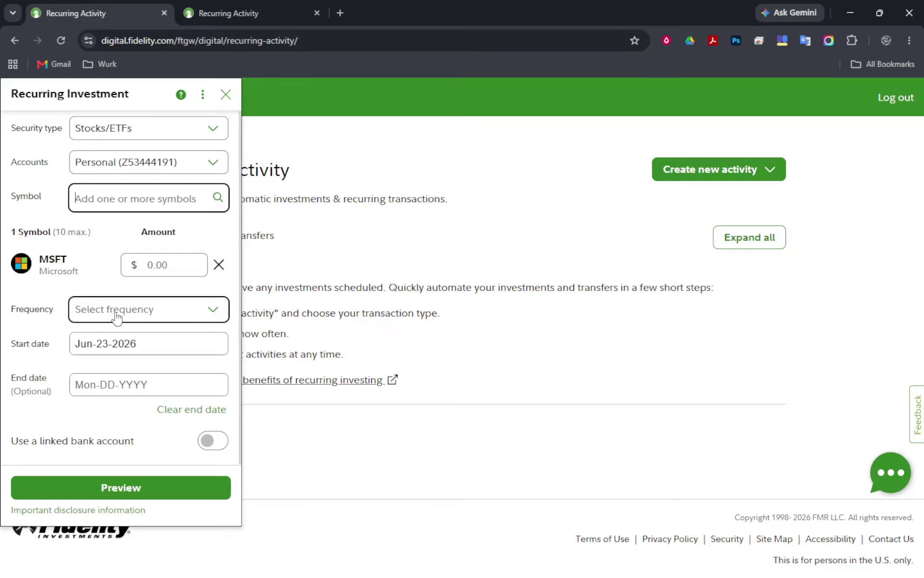
{"action": "left_click", "coordinate": [150, 269]}
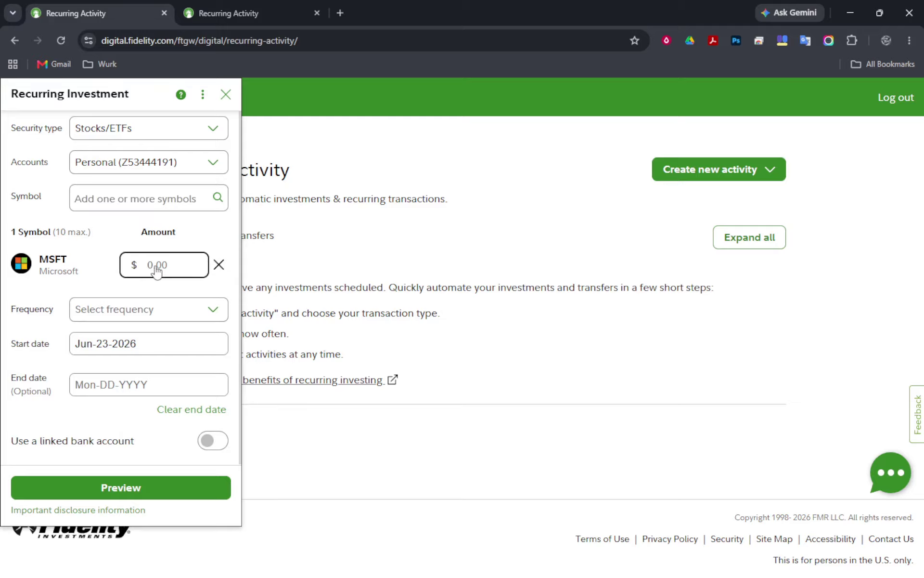
{"action": "type", "text": "150"}
- Schedule the recurring investment for every 2 weeks on Monday
{"action": "left_click", "coordinate": [121, 313]}
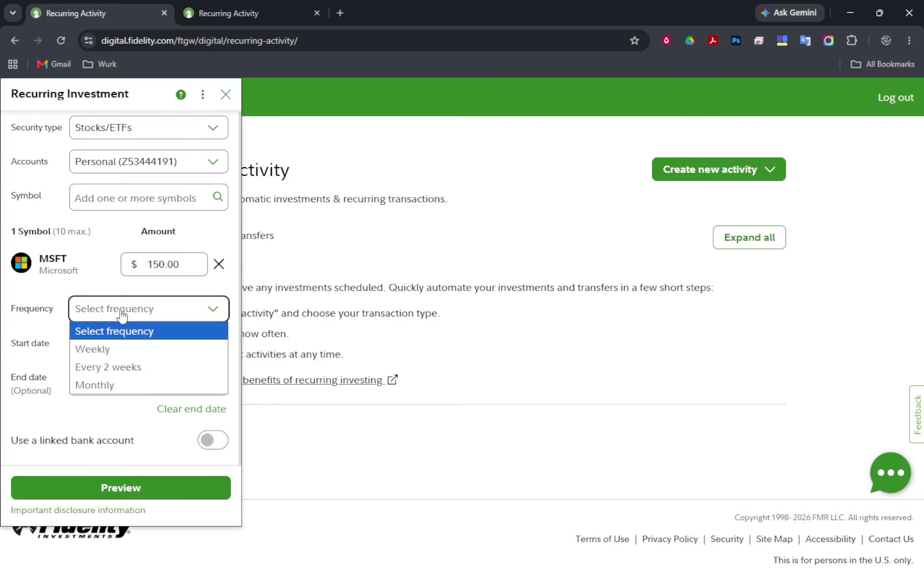
{"action": "left_click", "coordinate": [109, 371]}
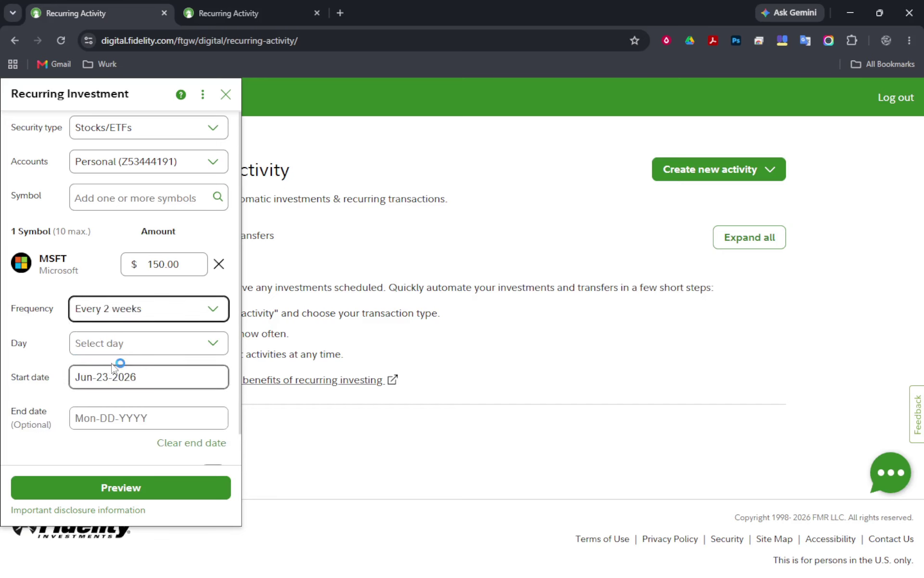
{"action": "left_click", "coordinate": [121, 352]}
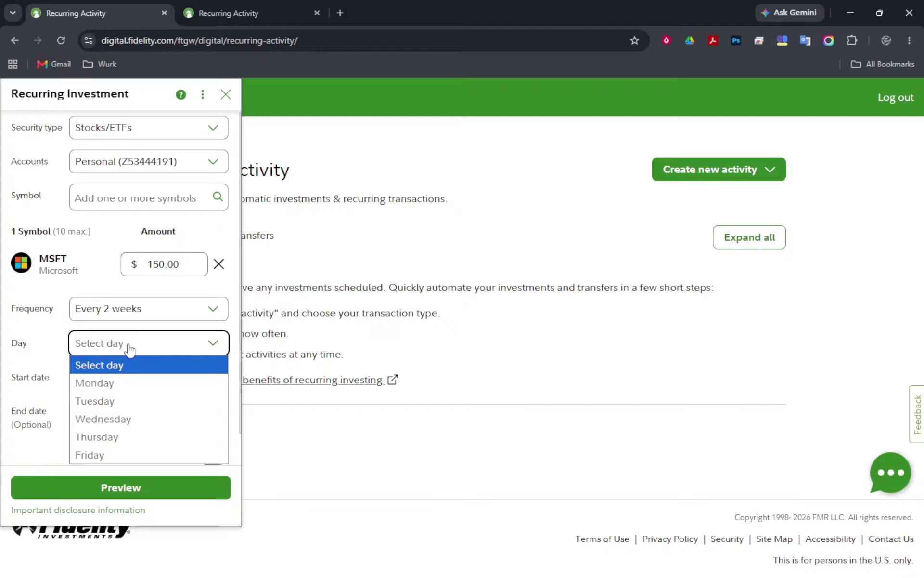
{"action": "left_click", "coordinate": [102, 385]}
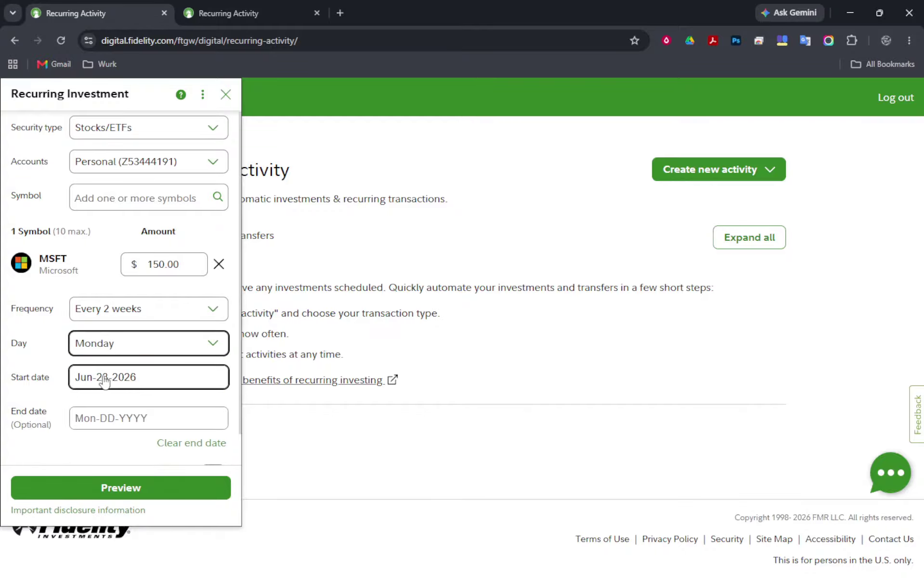
{"action": "left_click", "coordinate": [103, 373]}
{"action": "left_click", "coordinate": [56, 430]}
- Enable the use of a linked bank account and set the recurring investment's end date to Oct-14-2026
{"action": "scroll", "coordinate": [120, 385], "scroll_direction": "down", "scroll_amount": 1}
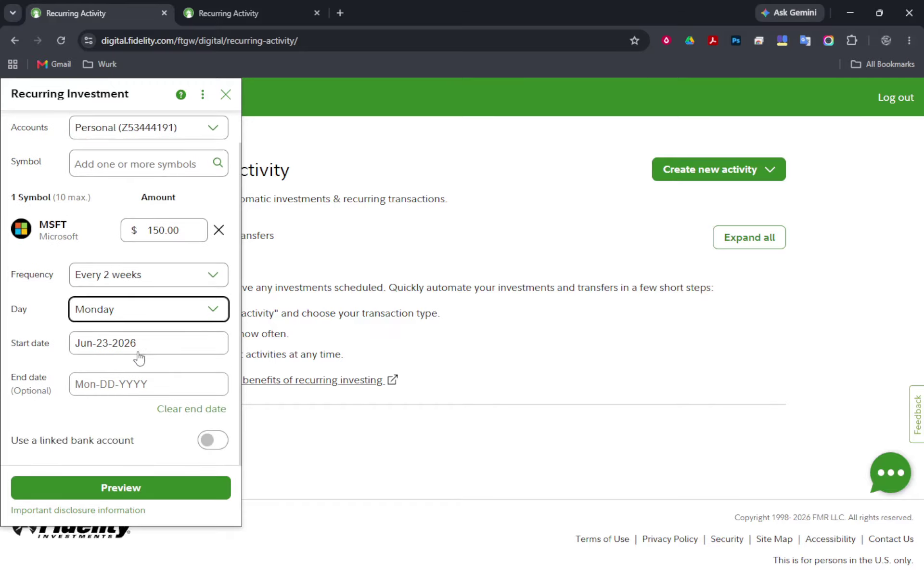
{"action": "left_click", "coordinate": [218, 442]}
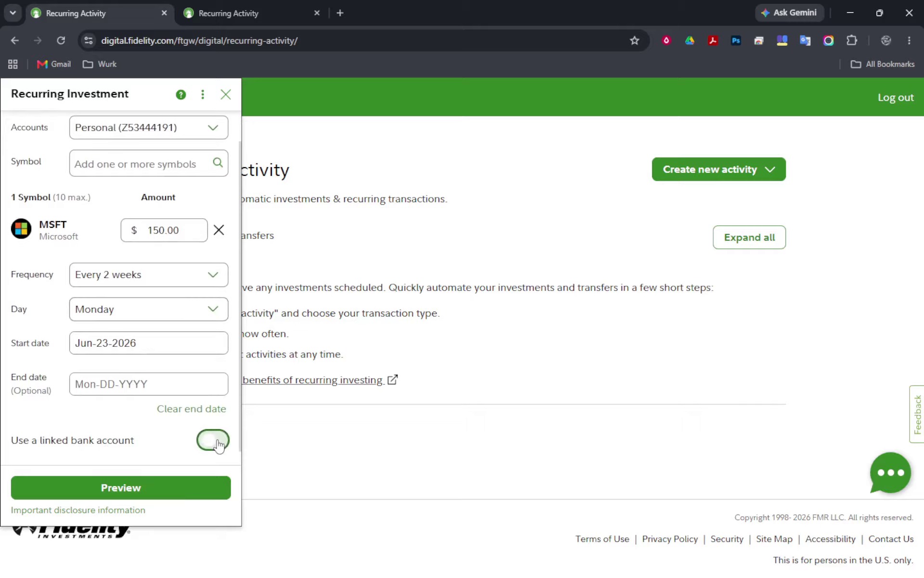
{"action": "left_click", "coordinate": [129, 383]}
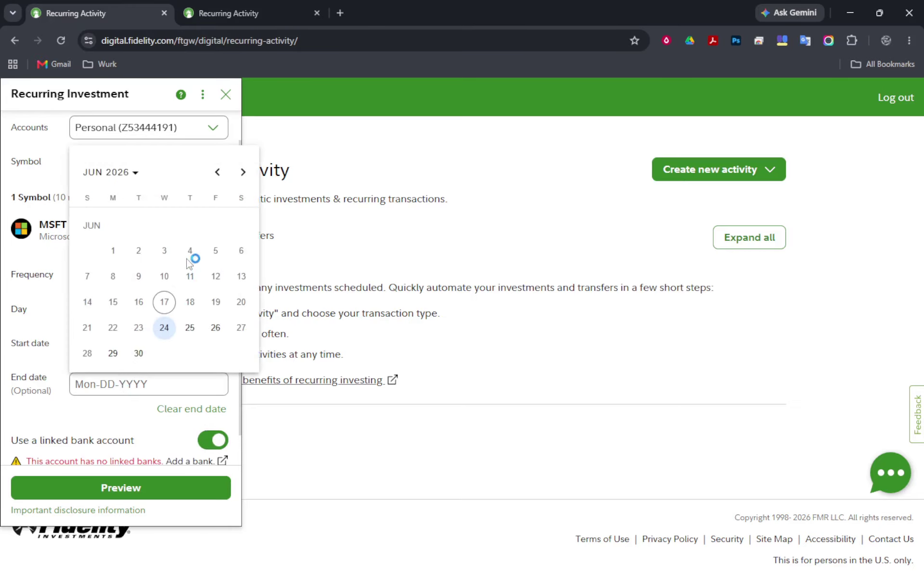
{"action": "left_click", "coordinate": [243, 175]}
{"action": "left_click", "coordinate": [243, 174]}
{"action": "left_click", "coordinate": [243, 174]}
{"action": "left_click", "coordinate": [244, 174]}
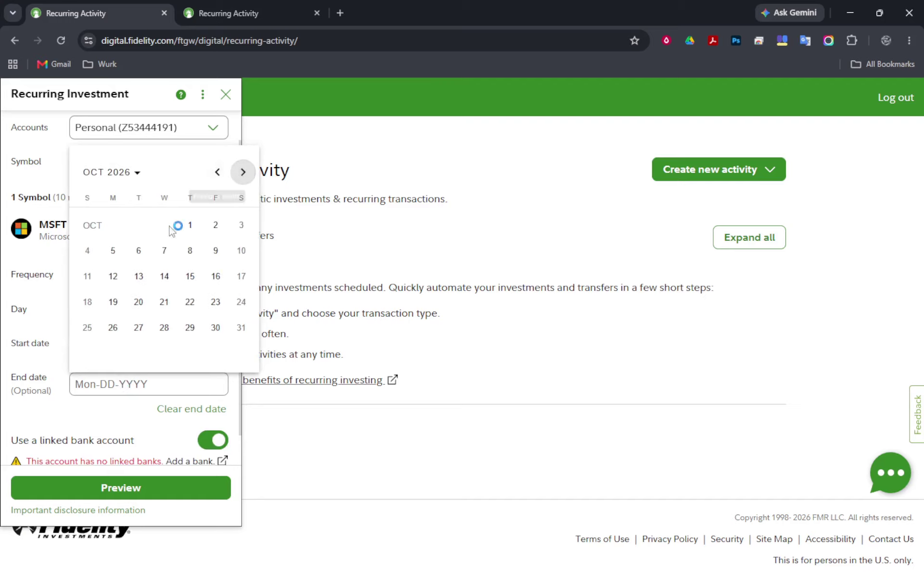
{"action": "left_click", "coordinate": [164, 276]}
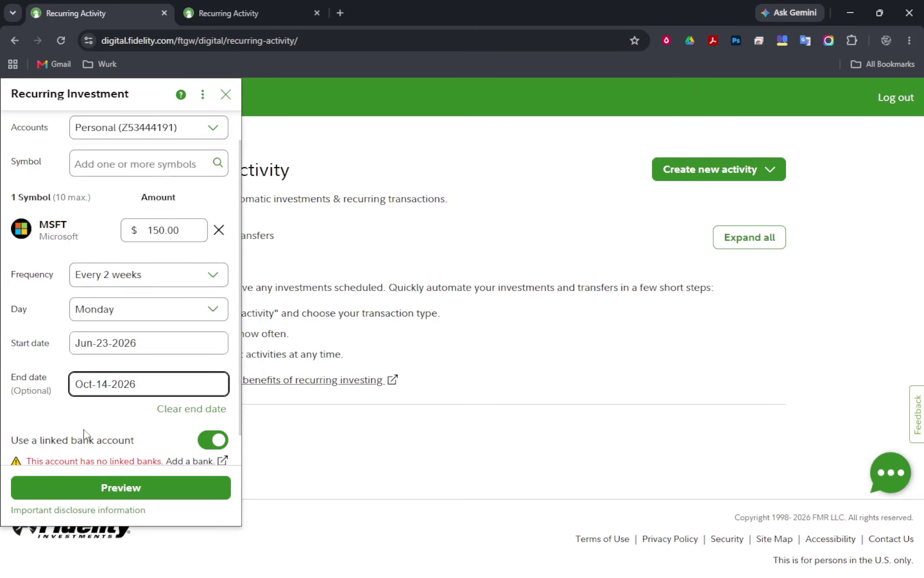
- Review the completed recurring investment form and read through its important disclosure information, closing the disclosure when done
{"action": "scroll", "coordinate": [94, 421], "scroll_direction": "down", "scroll_amount": 1}
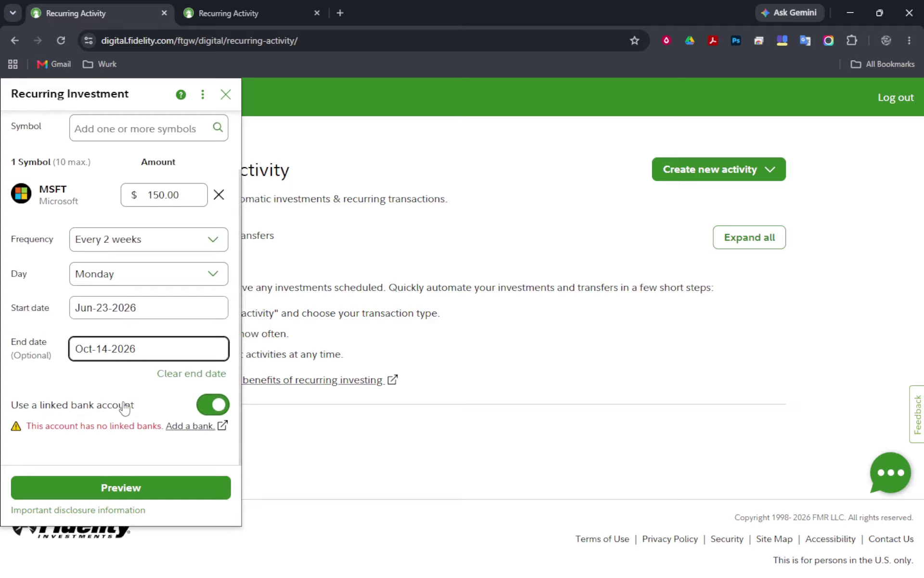
{"action": "scroll", "coordinate": [133, 417], "scroll_direction": "up", "scroll_amount": 2}
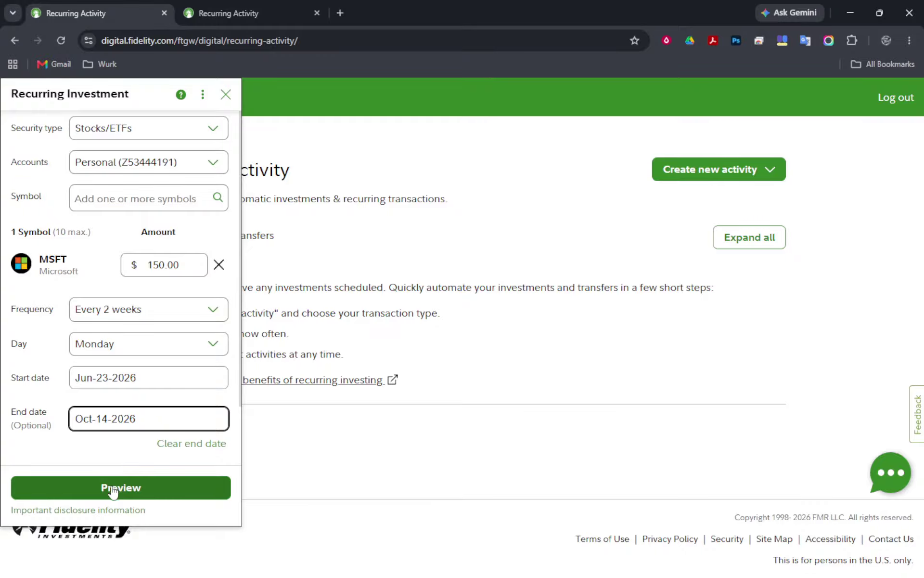
{"action": "left_click", "coordinate": [88, 509]}
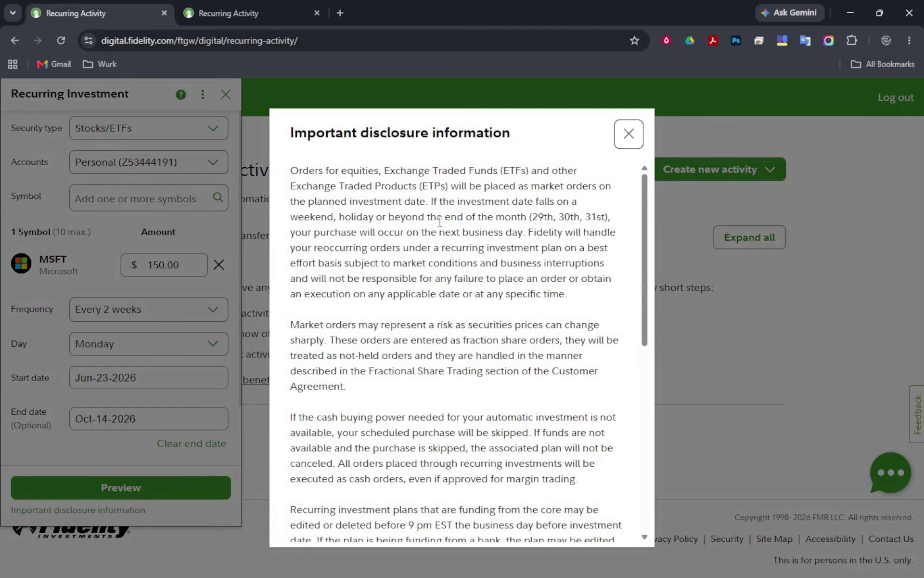
{"action": "scroll", "coordinate": [462, 284], "scroll_direction": "down", "scroll_amount": 7}
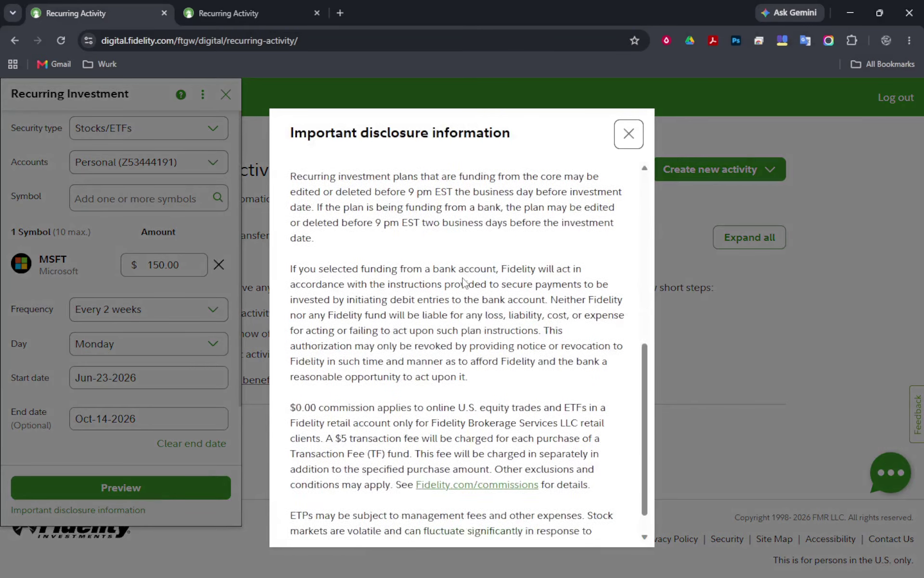
{"action": "scroll", "coordinate": [464, 282], "scroll_direction": "down", "scroll_amount": 2}
{"action": "scroll", "coordinate": [473, 274], "scroll_direction": "up", "scroll_amount": 9}
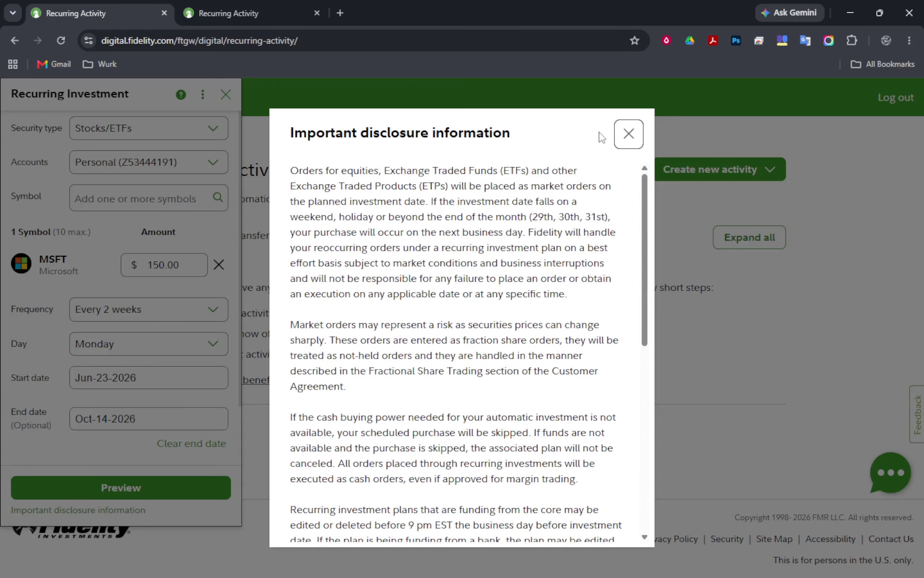
{"action": "left_click", "coordinate": [621, 135]}
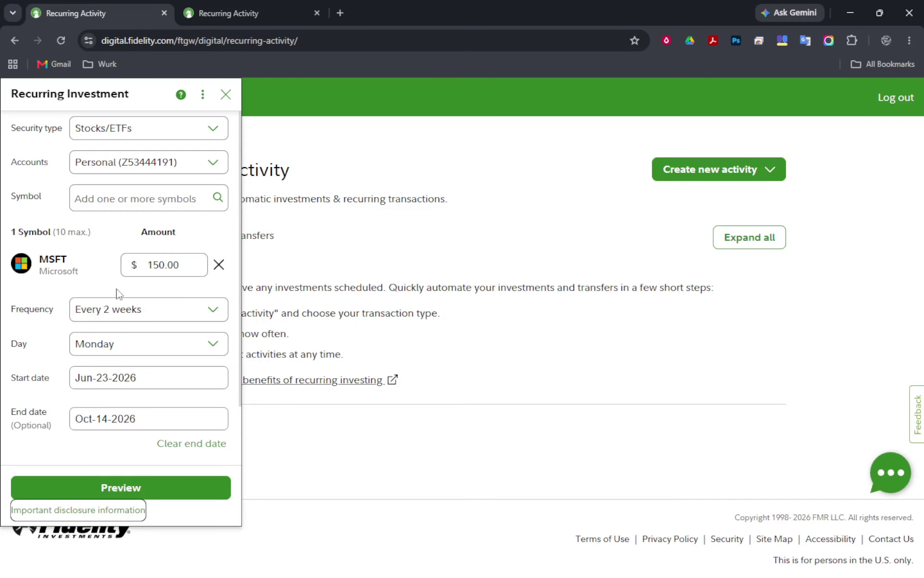